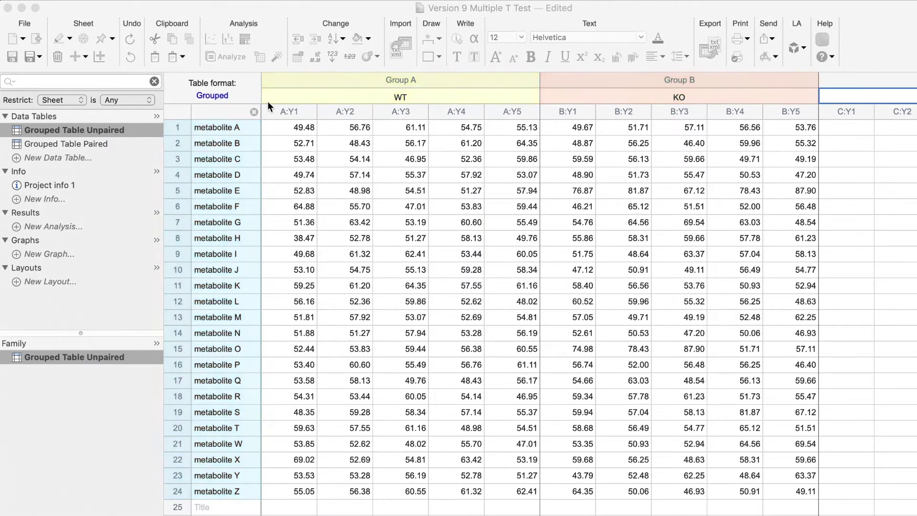
Start a Multiple t tests analysis using unpaired, parametric Welch t-tests for each row
{"action": "left_click", "coordinate": [222, 56]}
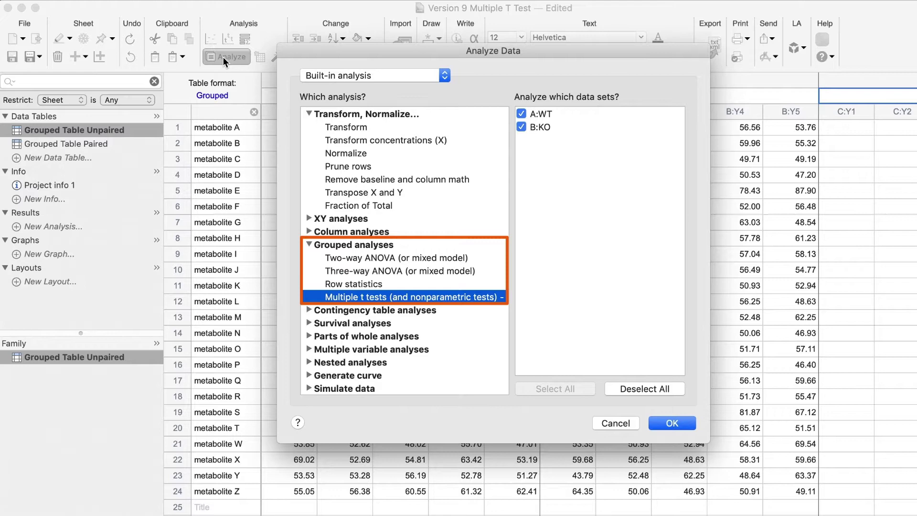
{"action": "left_click", "coordinate": [664, 425]}
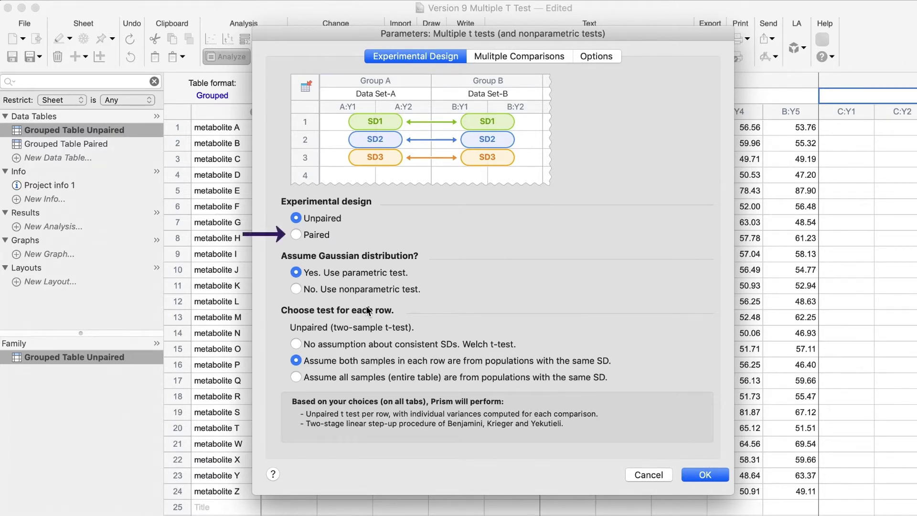
{"action": "left_click", "coordinate": [297, 235]}
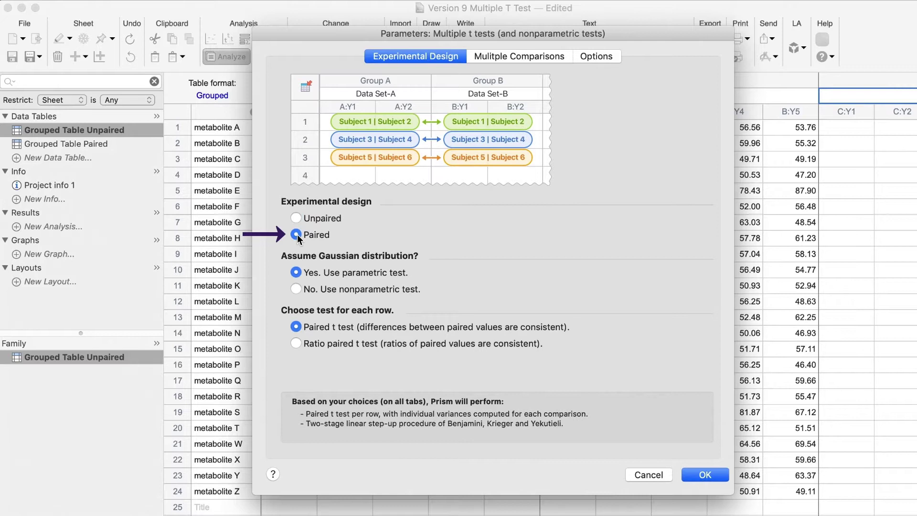
{"action": "left_click", "coordinate": [296, 290]}
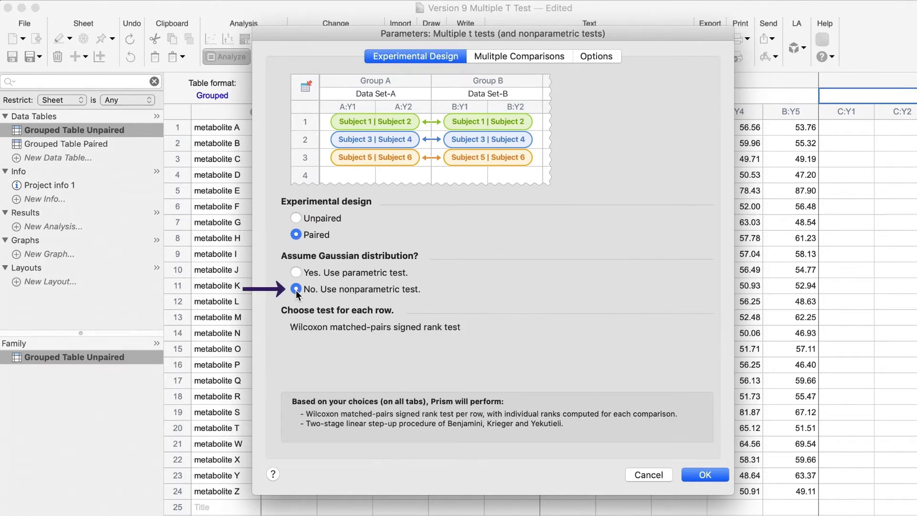
{"action": "left_click", "coordinate": [297, 218]}
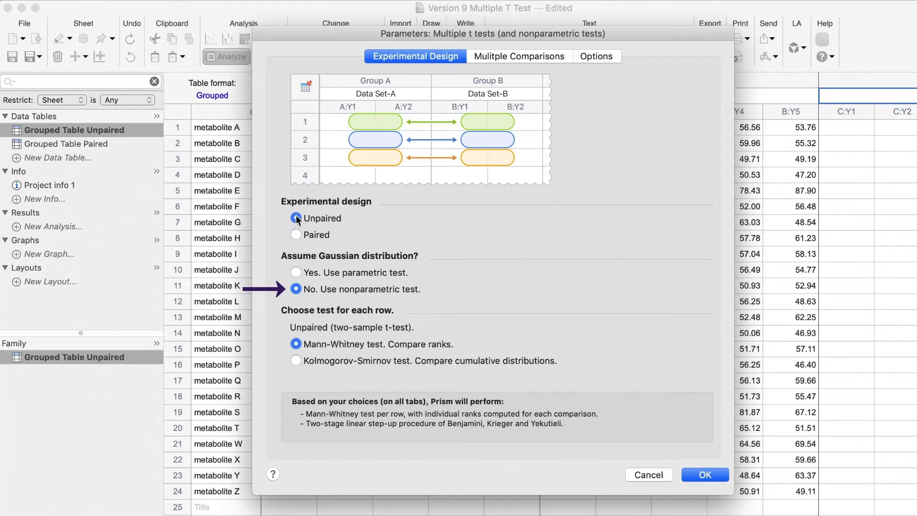
{"action": "left_click", "coordinate": [296, 272]}
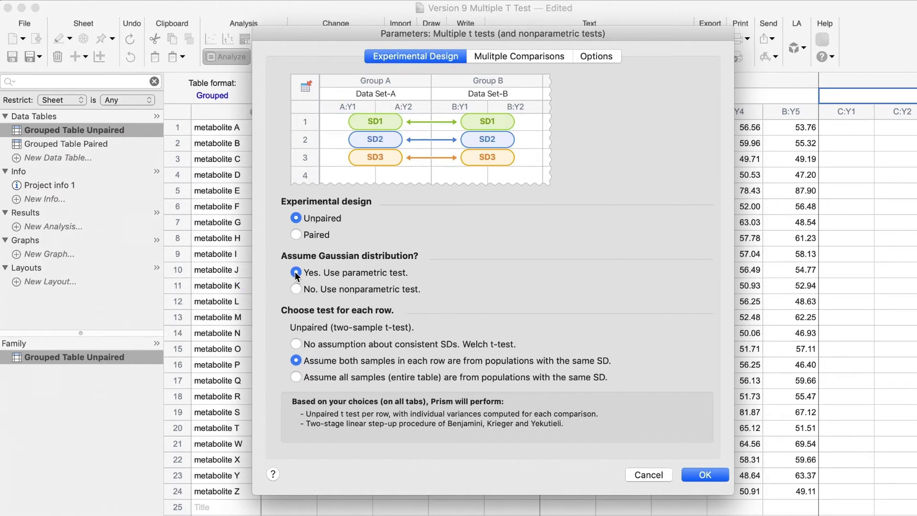
{"action": "left_click", "coordinate": [296, 344]}
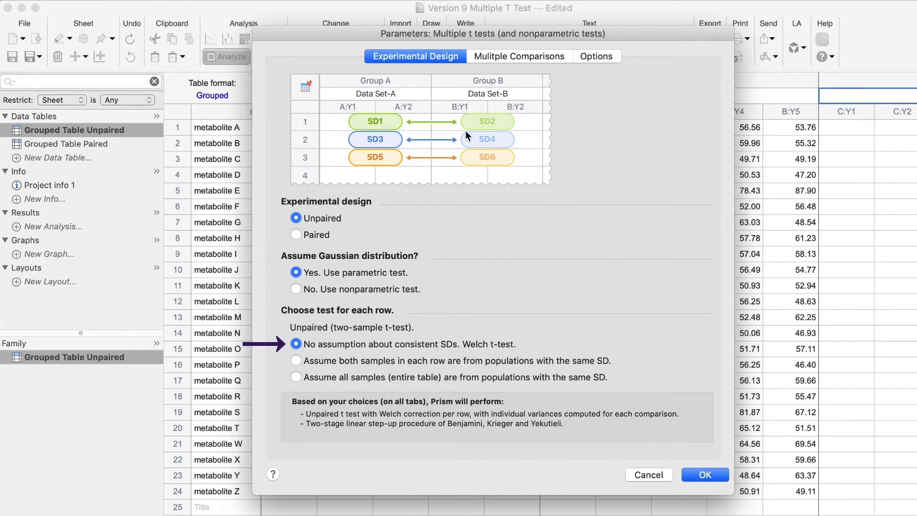
{"action": "left_click", "coordinate": [507, 55]}
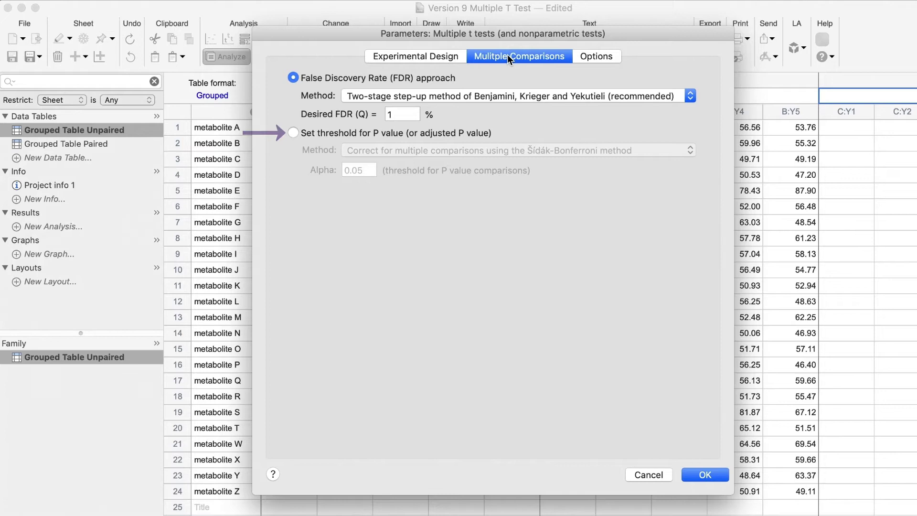
Correct multiple comparisons with a P value threshold (Holm-Šídák, alpha 0.05) instead of FDR
{"action": "left_click", "coordinate": [293, 133]}
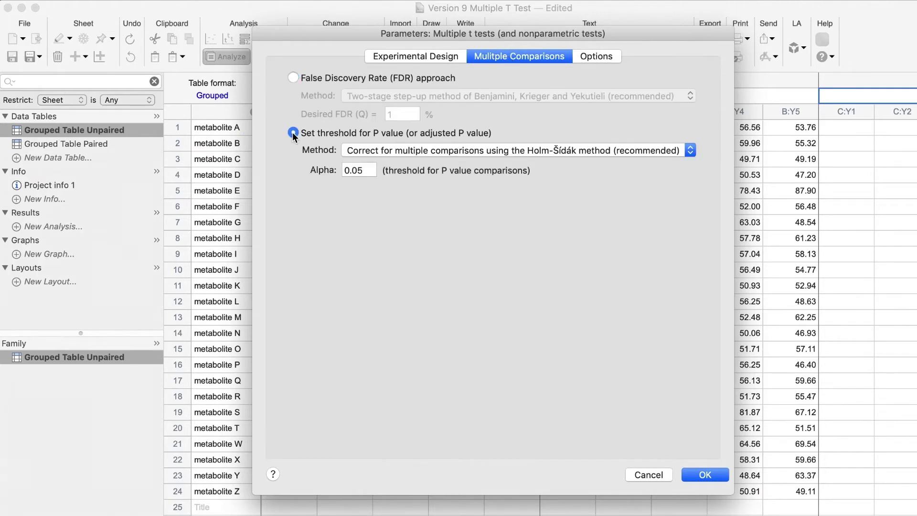
{"action": "left_click", "coordinate": [595, 58]}
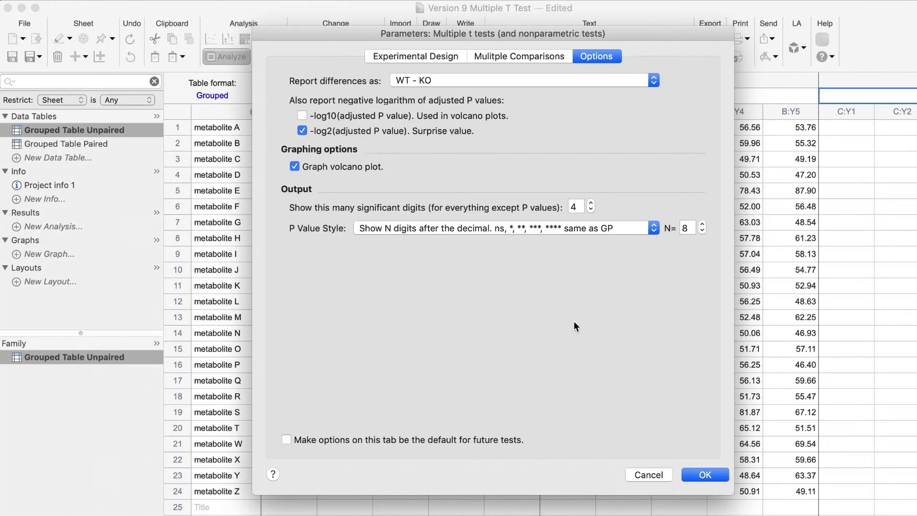
Run the analysis and check metabolite E's below-threshold adjusted P value of 0.01671488
{"action": "left_click", "coordinate": [697, 474]}
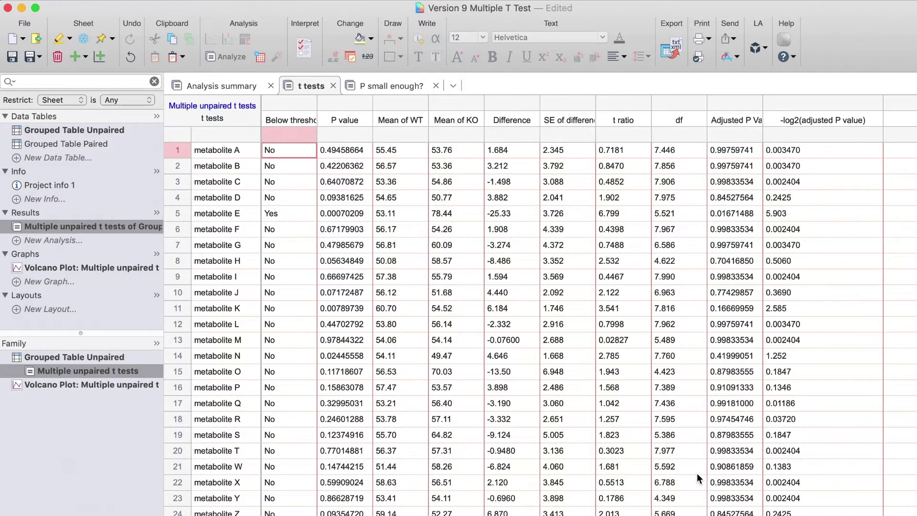
{"action": "left_click", "coordinate": [182, 212]}
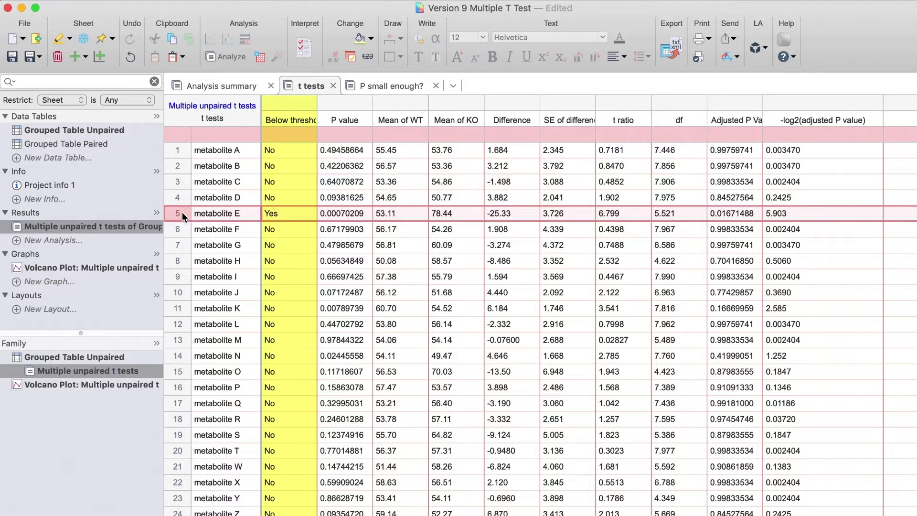
{"action": "left_click", "coordinate": [289, 214]}
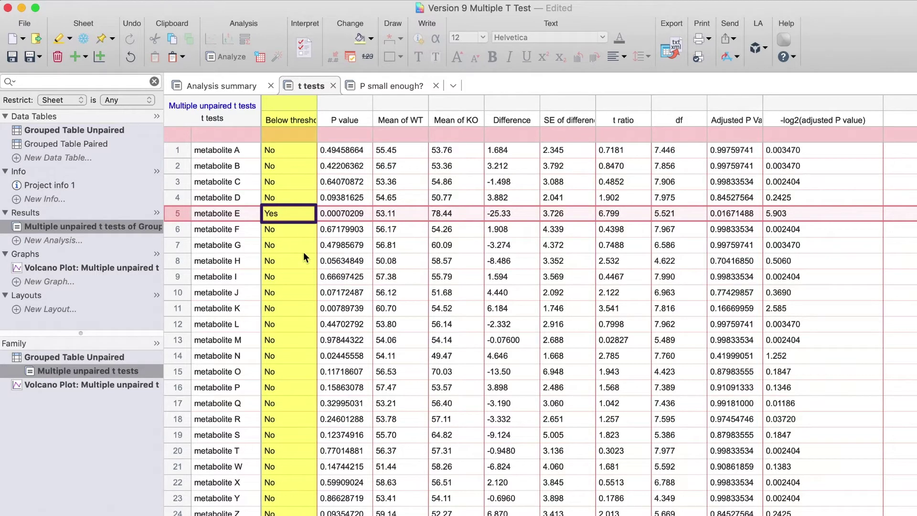
{"action": "key", "text": "Right"}
{"action": "key", "text": "Right"}
{"action": "key", "text": "Right"}
{"action": "key", "text": "Right"}
{"action": "key", "text": "Right"}
{"action": "key", "text": "Right"}
{"action": "key", "text": "Right"}
{"action": "key", "text": "Right"}
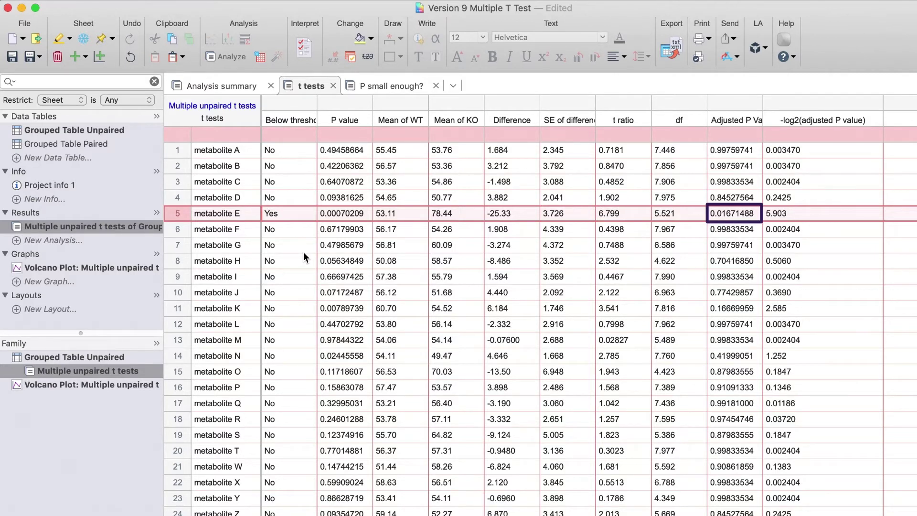
Rerun the unpaired t tests assuming the same SD within each row
{"action": "left_click", "coordinate": [211, 107]}
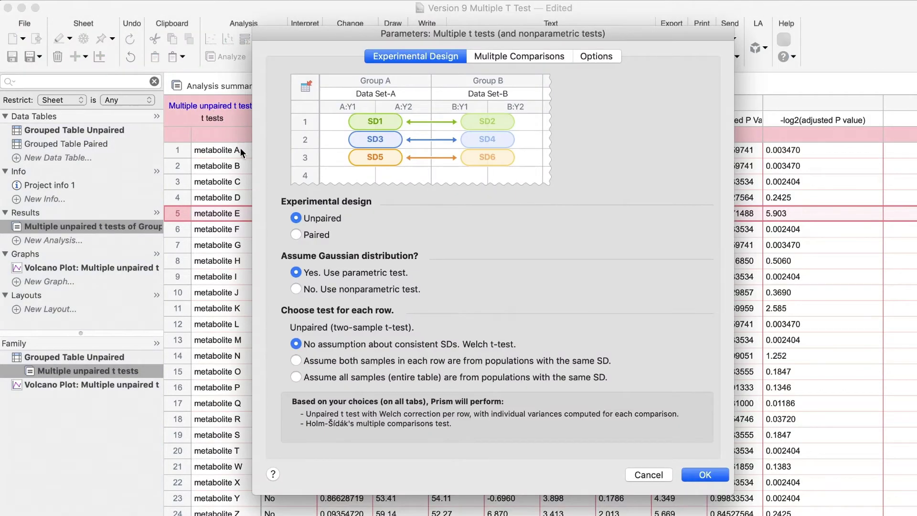
{"action": "left_click", "coordinate": [298, 358]}
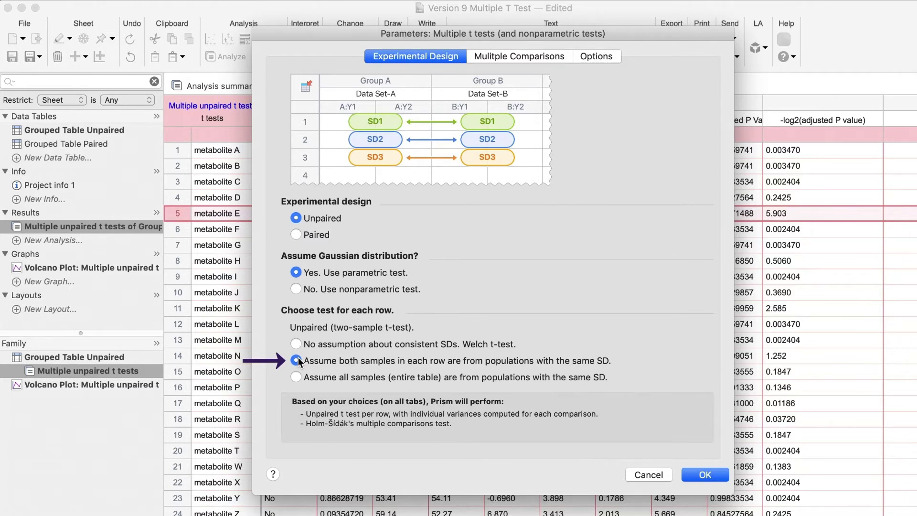
{"action": "left_click", "coordinate": [696, 476]}
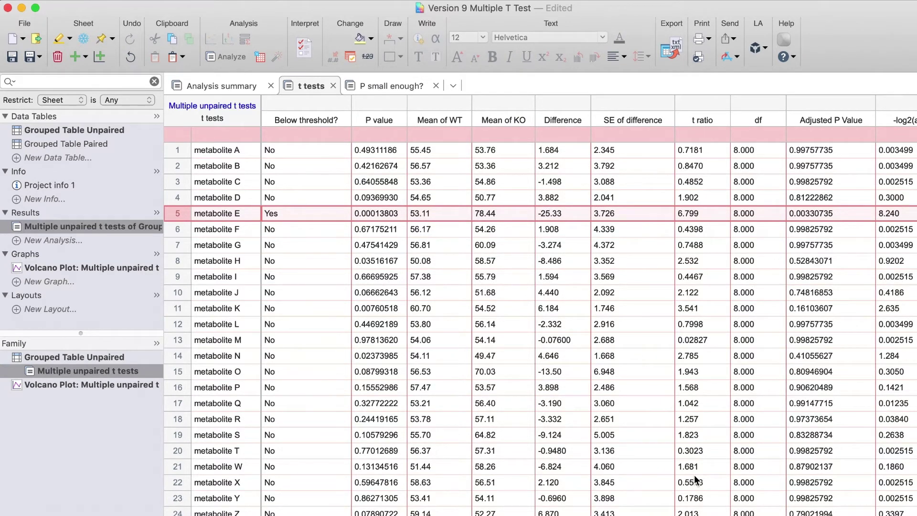
Rerun assuming one pooled SD for the entire table, giving df 192.0
{"action": "left_click", "coordinate": [214, 106]}
{"action": "left_click", "coordinate": [296, 377]}
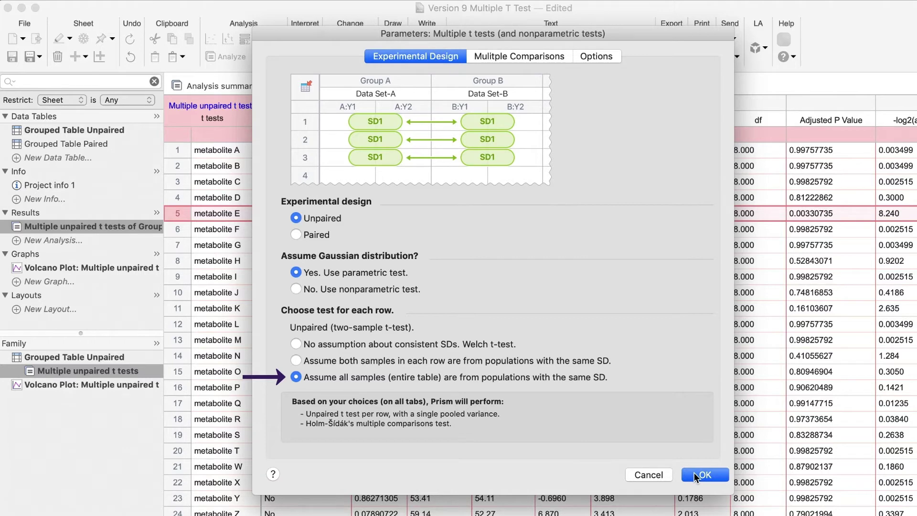
{"action": "left_click", "coordinate": [696, 474]}
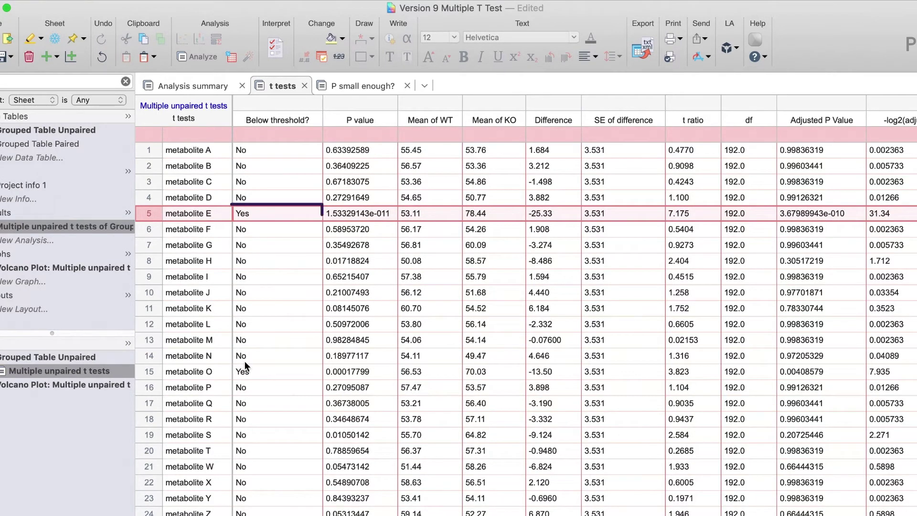
Recalculate the unpaired analysis as Mann-Whitney tests, then go to the Grouped Table Paired sheet
{"action": "left_click", "coordinate": [150, 372]}
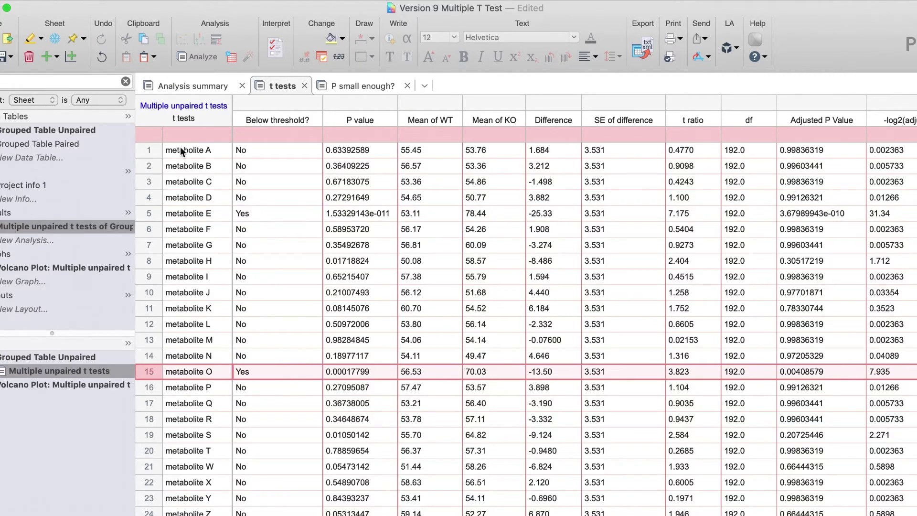
{"action": "left_click", "coordinate": [182, 106]}
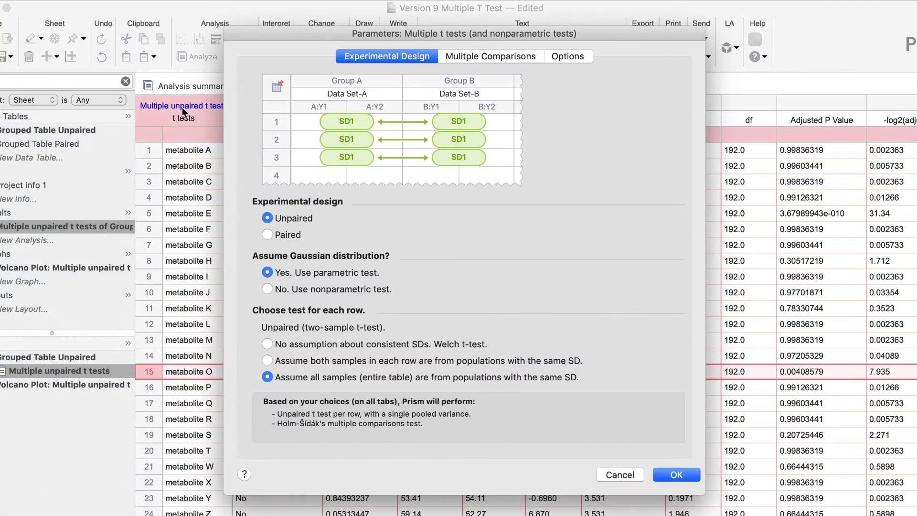
{"action": "left_click", "coordinate": [675, 475]}
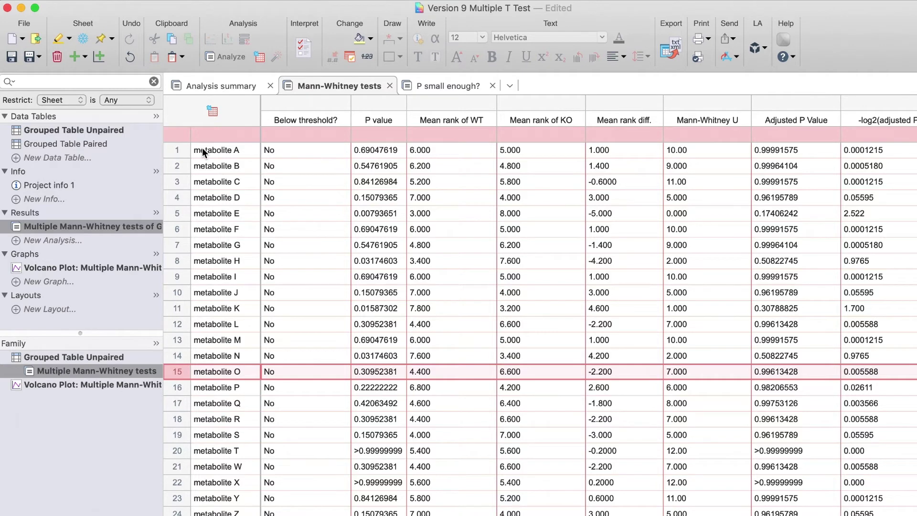
{"action": "left_click", "coordinate": [104, 144]}
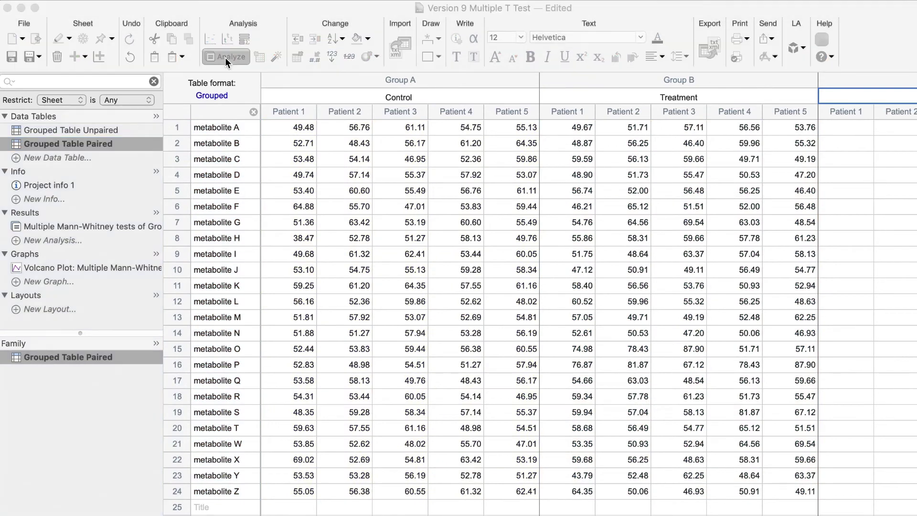
Run multiple paired t tests with a P value threshold and -log2 adjusted P values, checking metabolite P
{"action": "left_click", "coordinate": [226, 58]}
{"action": "left_click", "coordinate": [662, 421]}
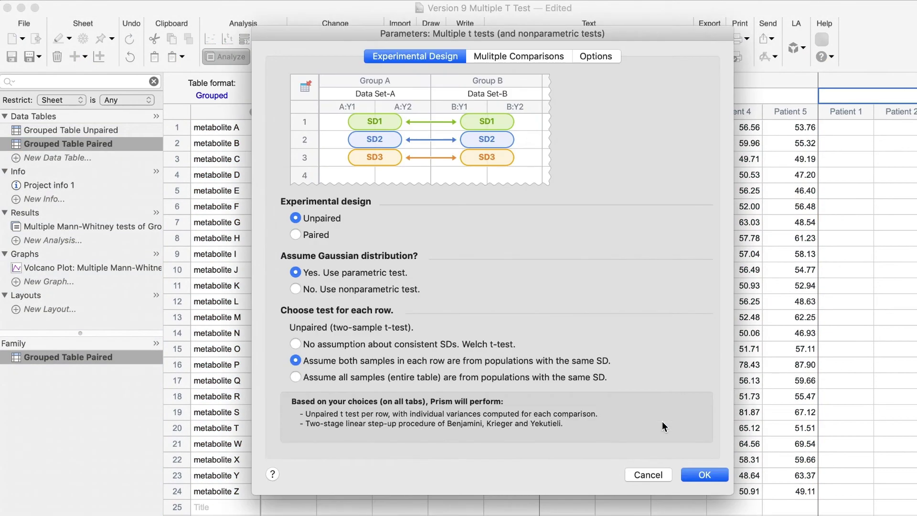
{"action": "left_click", "coordinate": [297, 235]}
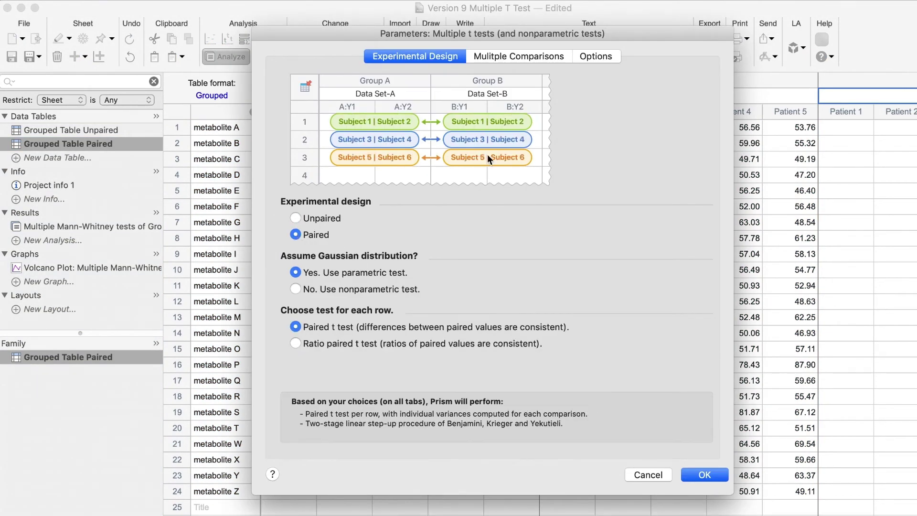
{"action": "left_click", "coordinate": [519, 56]}
{"action": "left_click", "coordinate": [354, 131]}
{"action": "left_click", "coordinate": [590, 56]}
{"action": "left_click", "coordinate": [302, 132]}
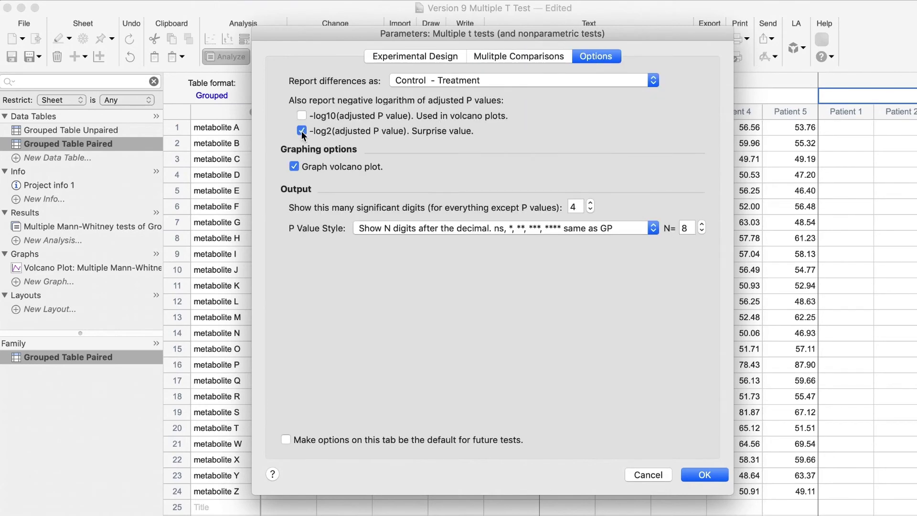
{"action": "left_click", "coordinate": [699, 475]}
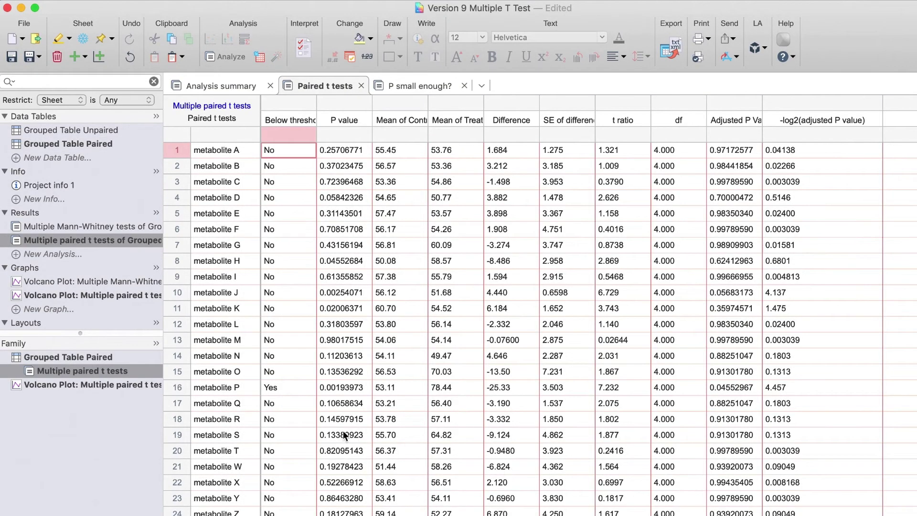
{"action": "left_click", "coordinate": [180, 386]}
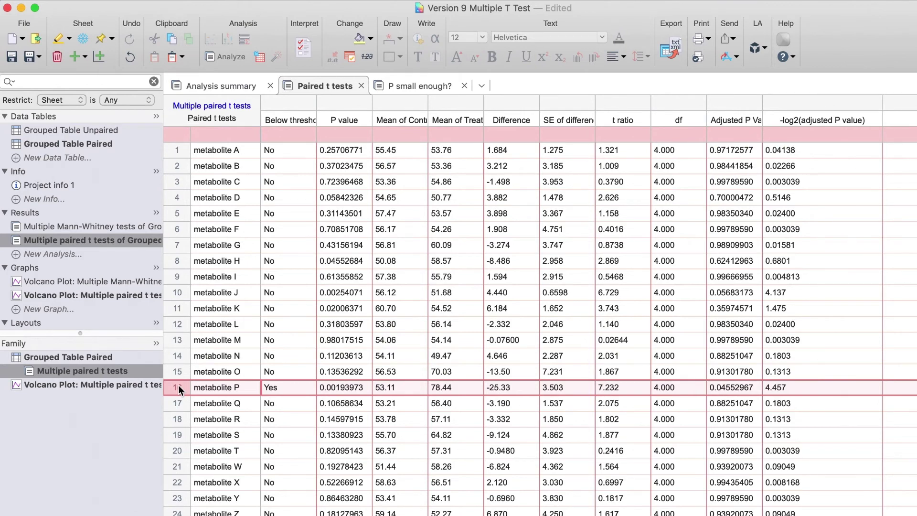
Recalculate the paired analysis as Wilcoxon matched-pairs signed rank tests
{"action": "left_click", "coordinate": [211, 107]}
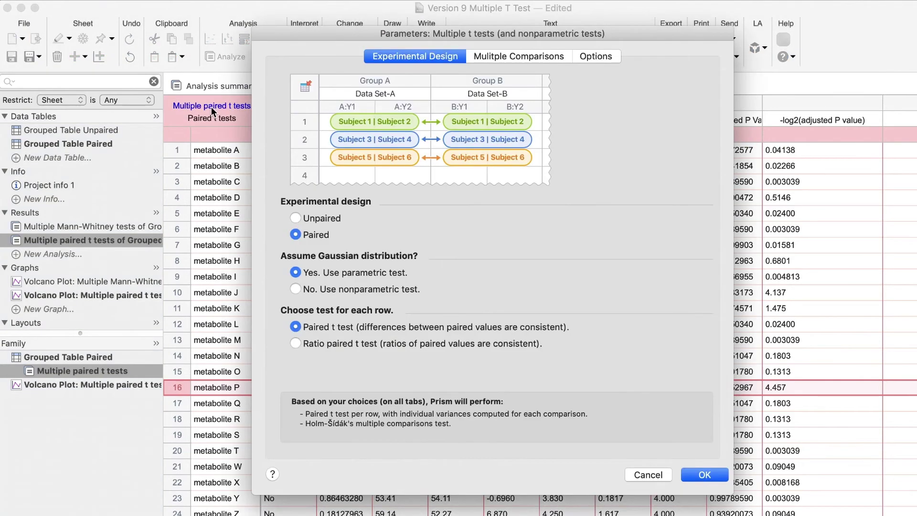
{"action": "left_click", "coordinate": [295, 291]}
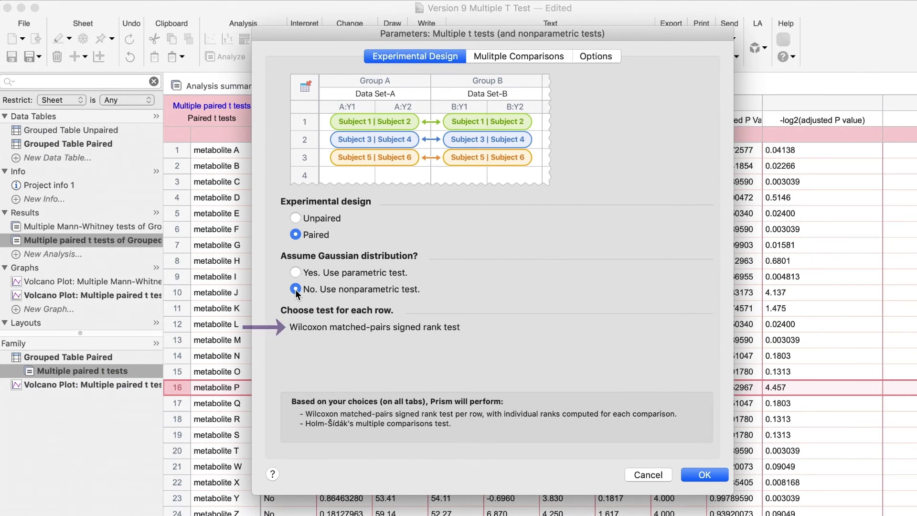
{"action": "left_click", "coordinate": [704, 475]}
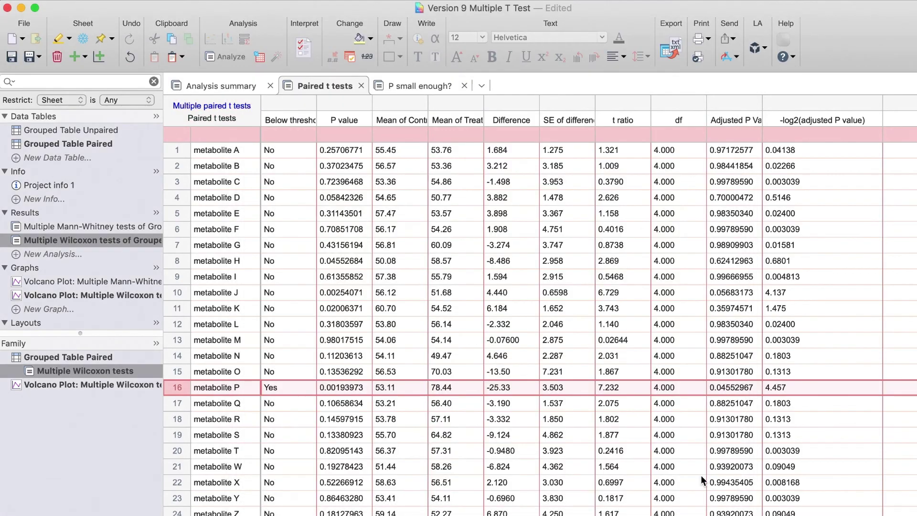